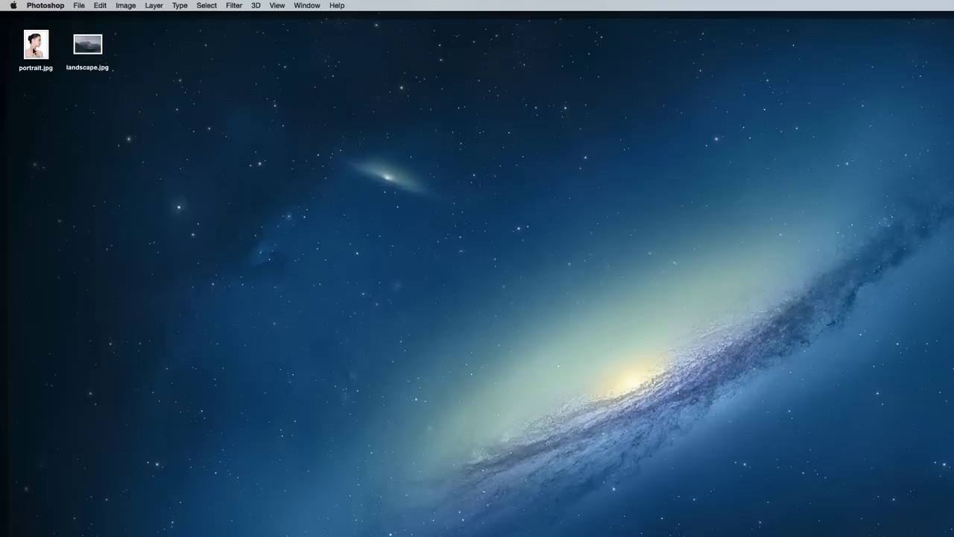
# Open portrait.jpg from the desktop in Adobe Photoshop CC 2014 via Open With.
pyautogui.rightClick(35, 46)
pyautogui.click(216, 90)
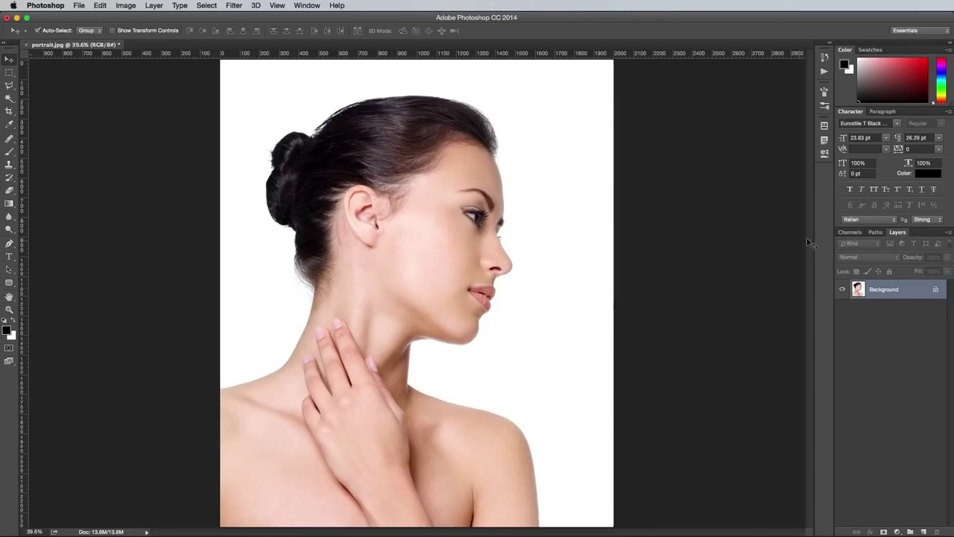
# Compare the Red, Green and Blue channels, then duplicate the Blue channel.
pyautogui.click(848, 231)
pyautogui.click(886, 271)
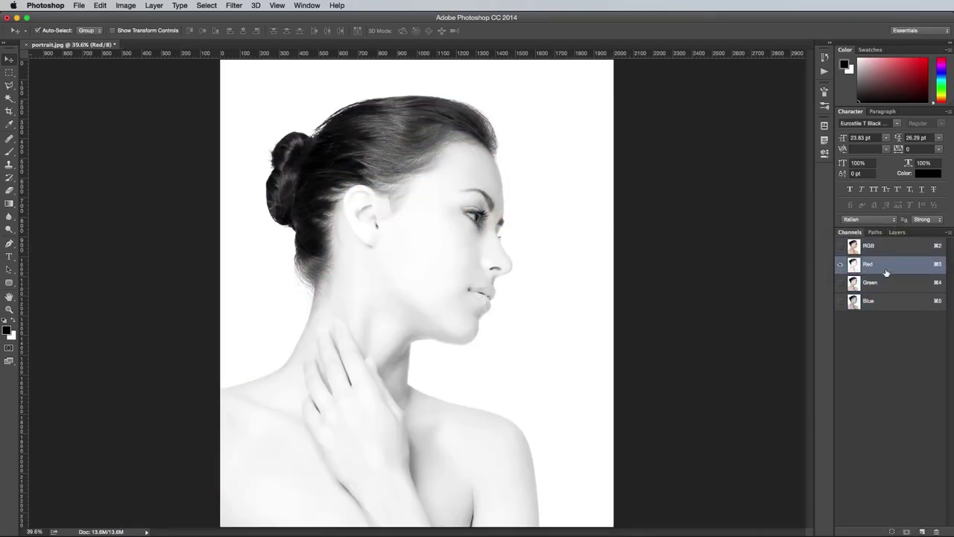
pyautogui.click(889, 284)
pyautogui.click(894, 301)
pyautogui.moveTo(893, 307); pyautogui.dragTo(922, 532)
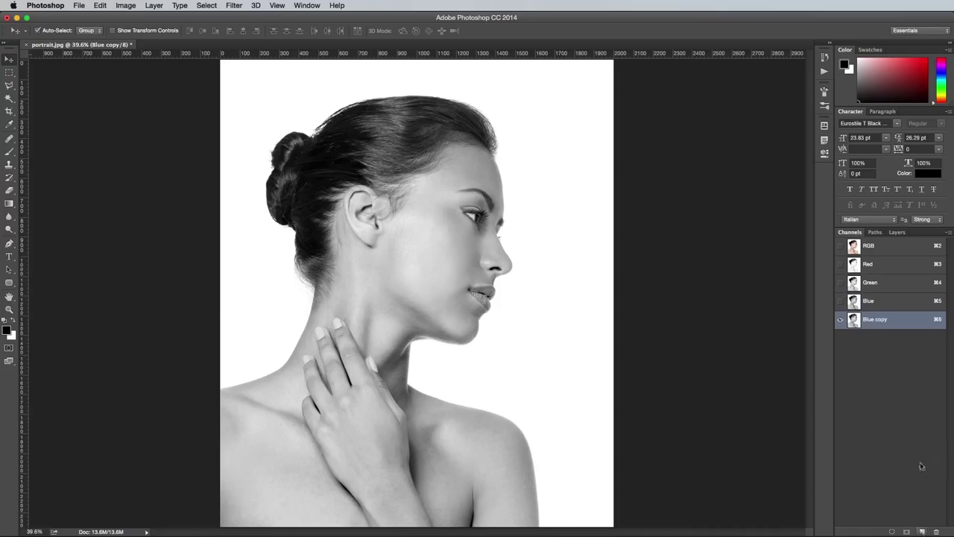
# Darken Blue copy with Levels, sliding black and midtones right until the woman is near-black.
pyautogui.click(116, 5)
pyautogui.moveTo(142, 32)
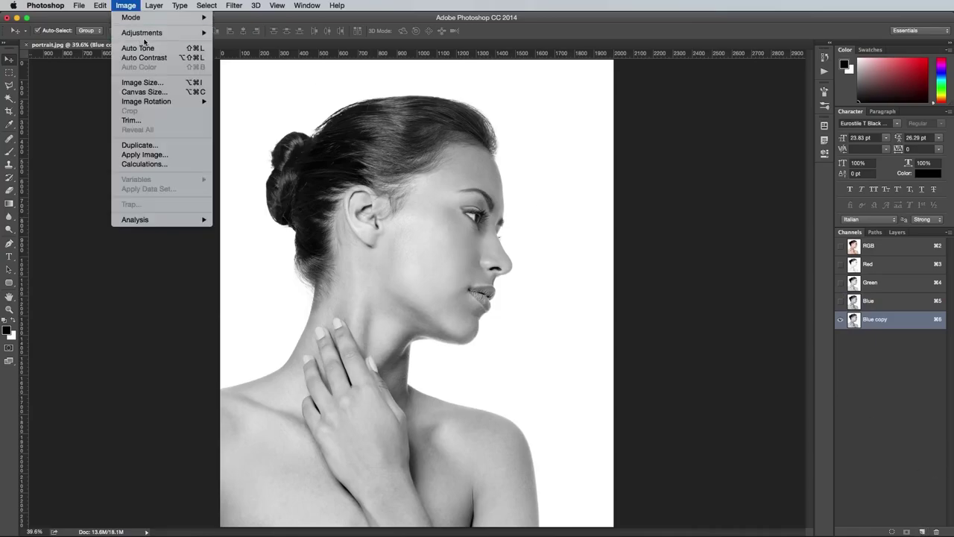
pyautogui.click(252, 45)
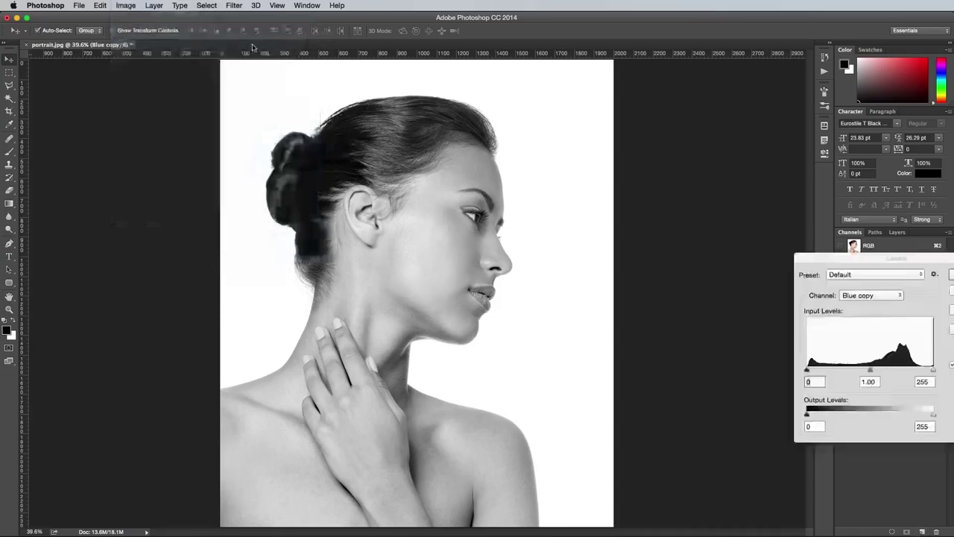
pyautogui.moveTo(869, 371); pyautogui.dragTo(908, 371)
pyautogui.moveTo(807, 370); pyautogui.dragTo(927, 371)
pyautogui.click(952, 275)
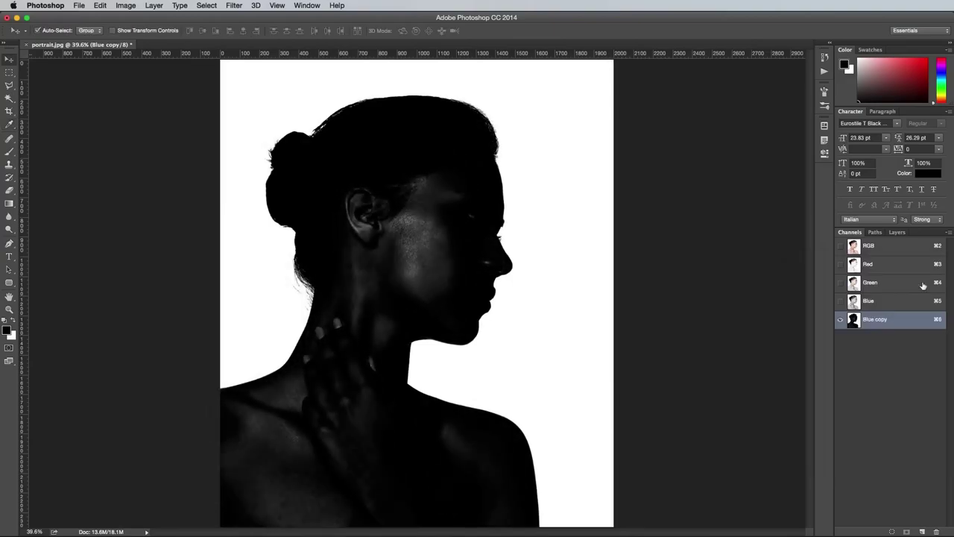
# Set up the Brush tool at 100% hardness.
pyautogui.press('b')
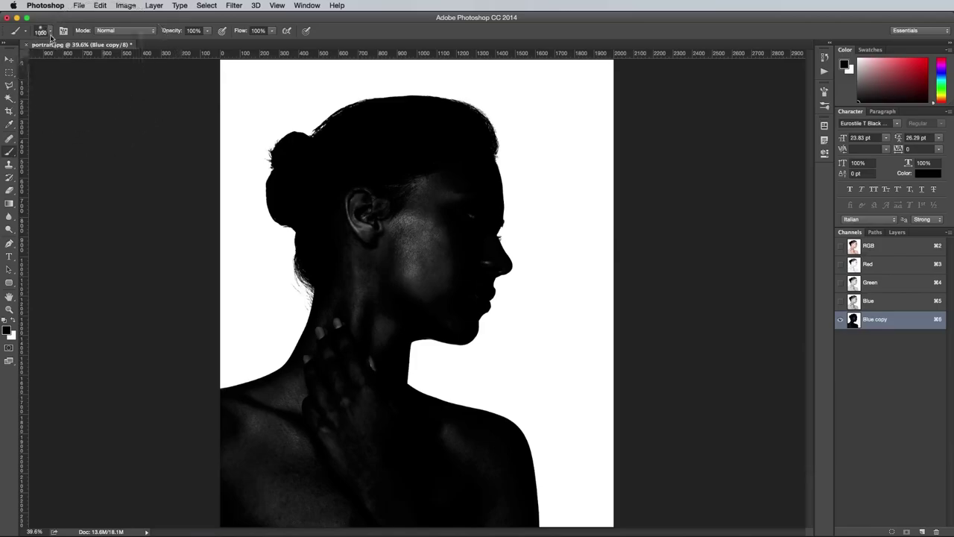
pyautogui.click(46, 31)
pyautogui.moveTo(83, 85); pyautogui.dragTo(149, 86)
pyautogui.click(96, 63)
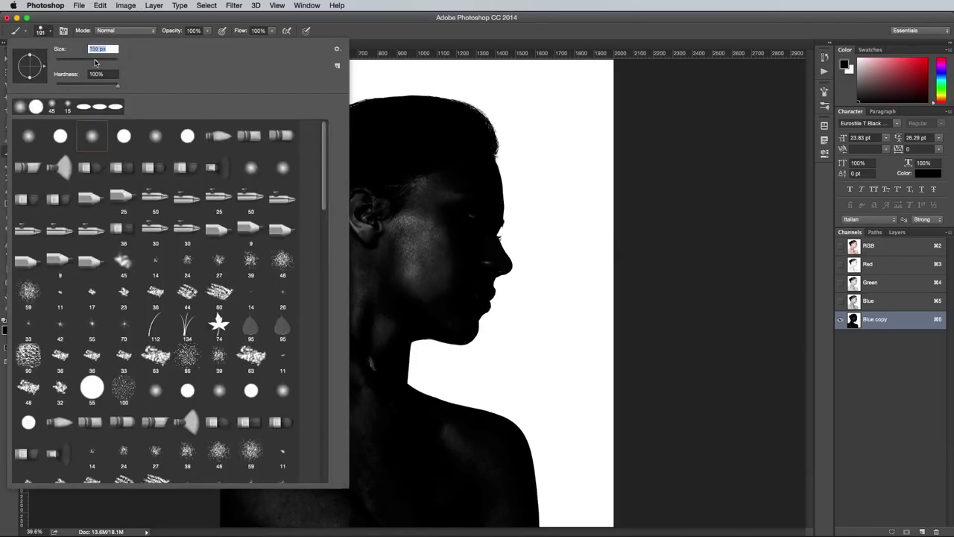
pyautogui.click(368, 31)
# Paint the ear and cheek solid black in Blue copy, then return to the RGB composite.
pyautogui.press(']')
pyautogui.press(']')
pyautogui.press(']')
pyautogui.moveTo(380, 237)
pyautogui.mouseDown()
pyautogui.moveTo(377, 187)
pyautogui.moveTo(406, 244)
pyautogui.moveTo(299, 394)
pyautogui.moveTo(330, 448)
pyautogui.moveTo(410, 276)
pyautogui.moveTo(480, 259)
pyautogui.moveTo(498, 270)
pyautogui.mouseUp()
pyautogui.press('[')
pyautogui.press('[')
pyautogui.press('[')
pyautogui.press('[')
pyautogui.press('[')
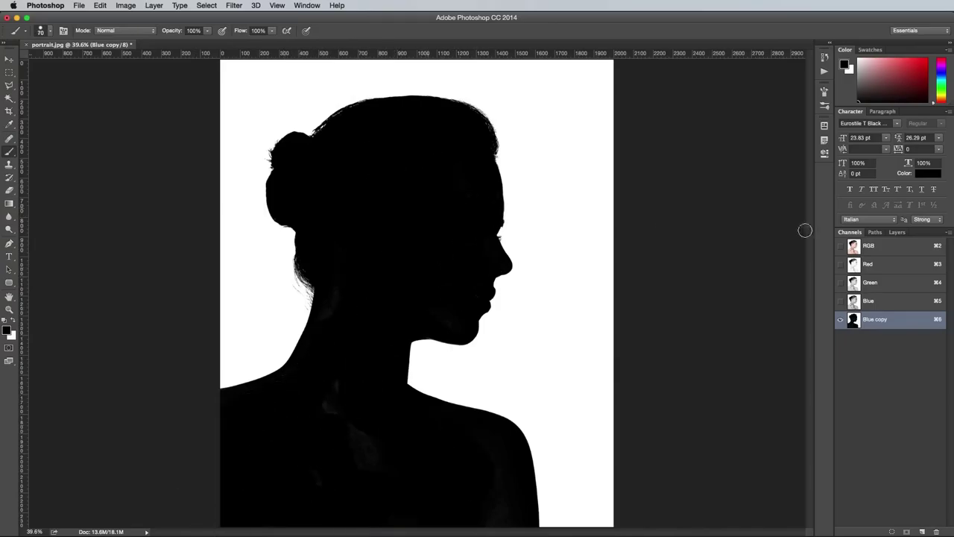
pyautogui.click(888, 249)
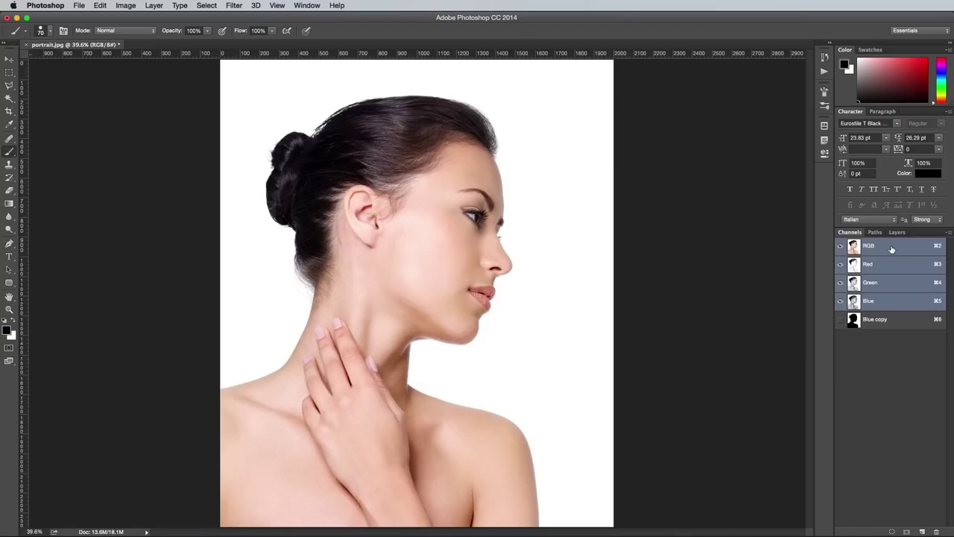
# Load the Blue copy silhouette, invert the selection, and copy the woman onto her own layer.
pyautogui.keyDown('ctrl'); pyautogui.click(854, 320); pyautogui.keyUp('ctrl')
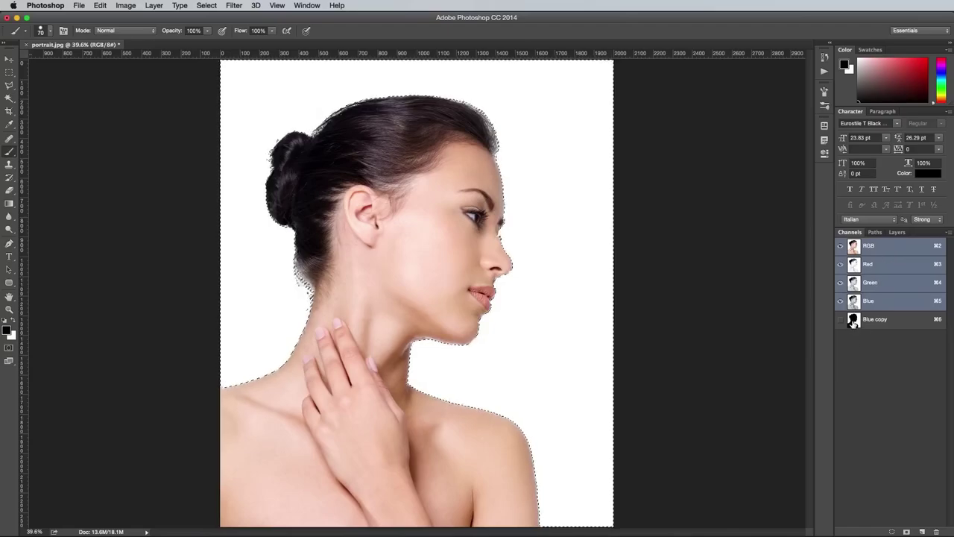
pyautogui.click(199, 5)
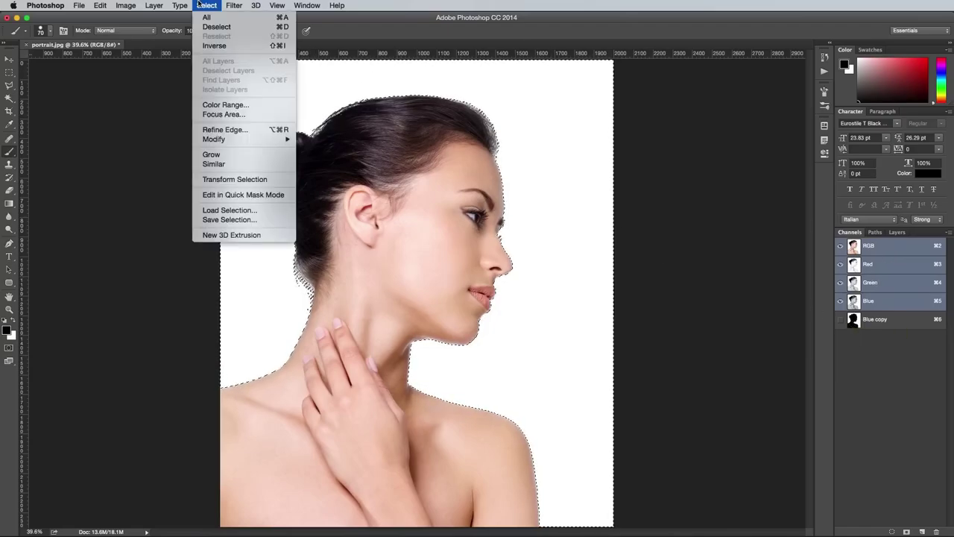
pyautogui.click(207, 45)
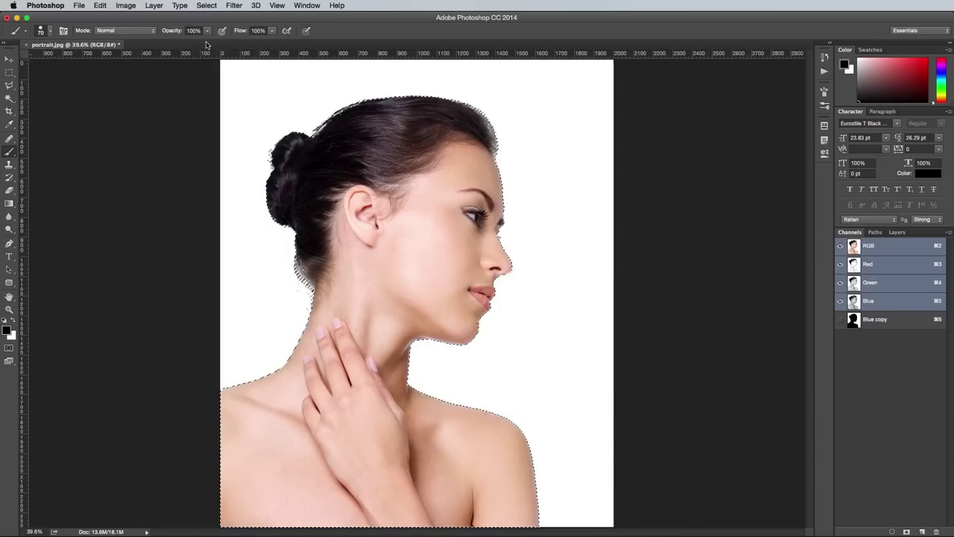
pyautogui.click(898, 233)
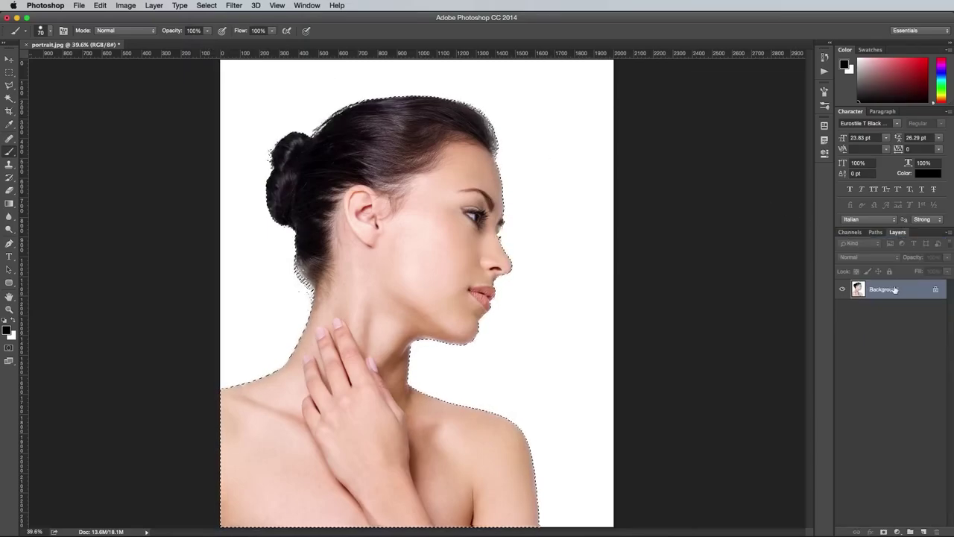
pyautogui.hotkey('ctrl', 'c')
pyautogui.hotkey('ctrl', 'v')
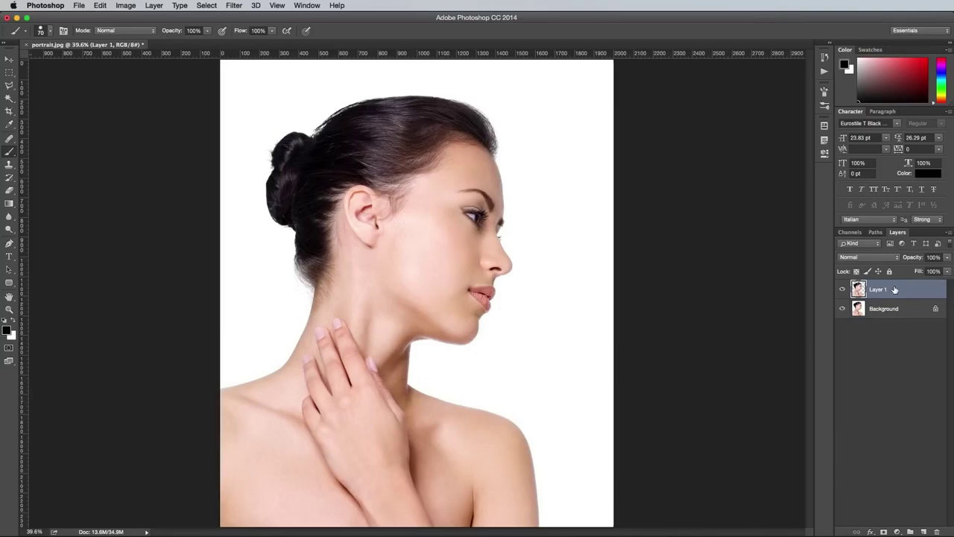
# Fill the Background layer white, then open landscape.jpg in Photoshop.
pyautogui.hotkey('alt', '[')
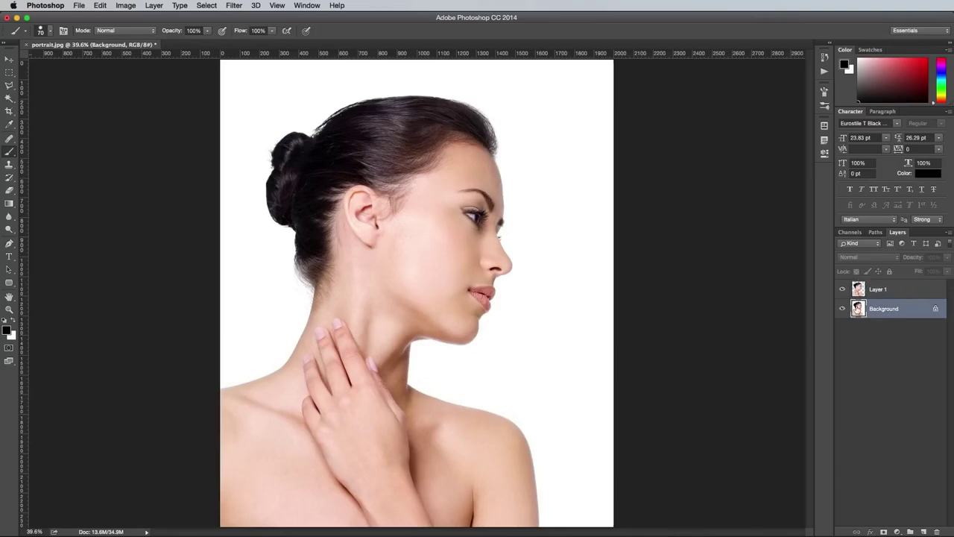
pyautogui.hotkey('ctrl', 'BackSpace')
pyautogui.click(843, 311)
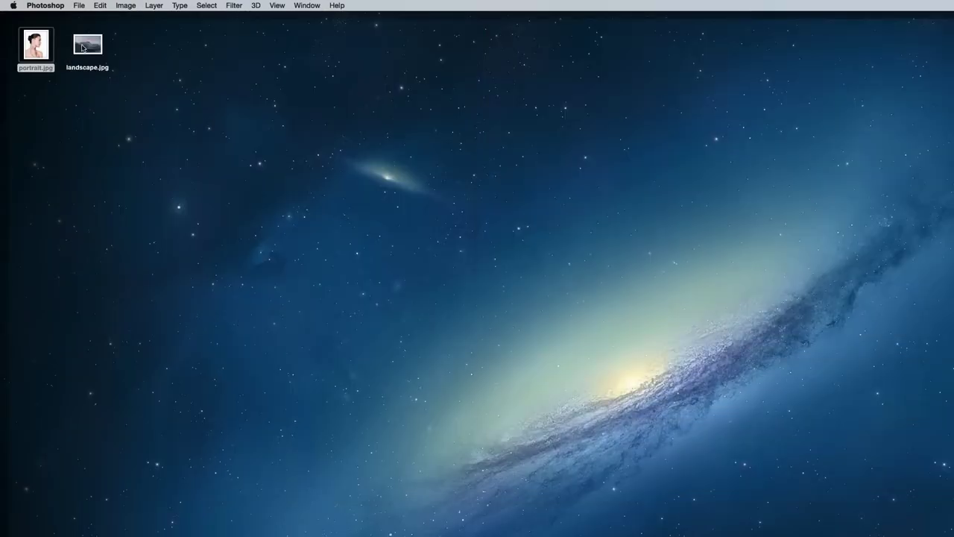
pyautogui.rightClick(83, 48)
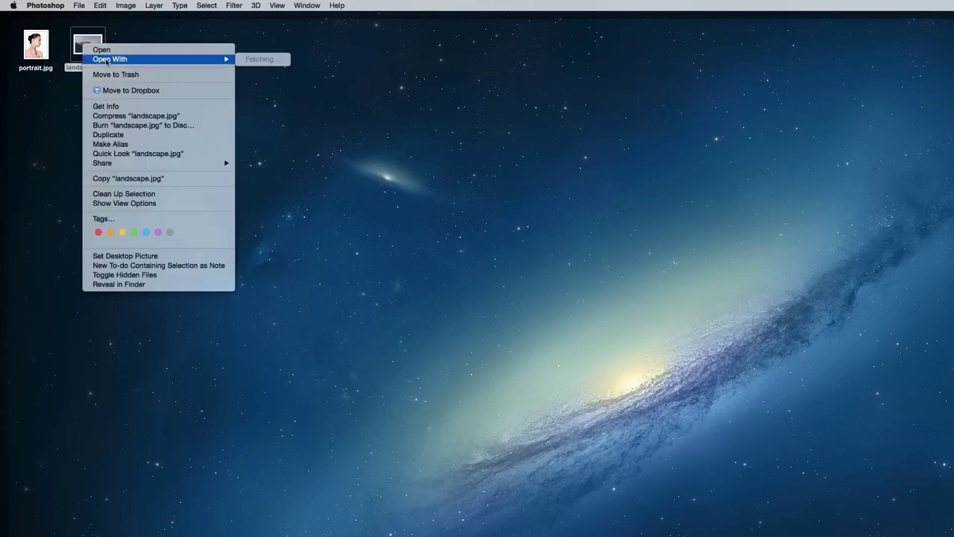
pyautogui.click(277, 86)
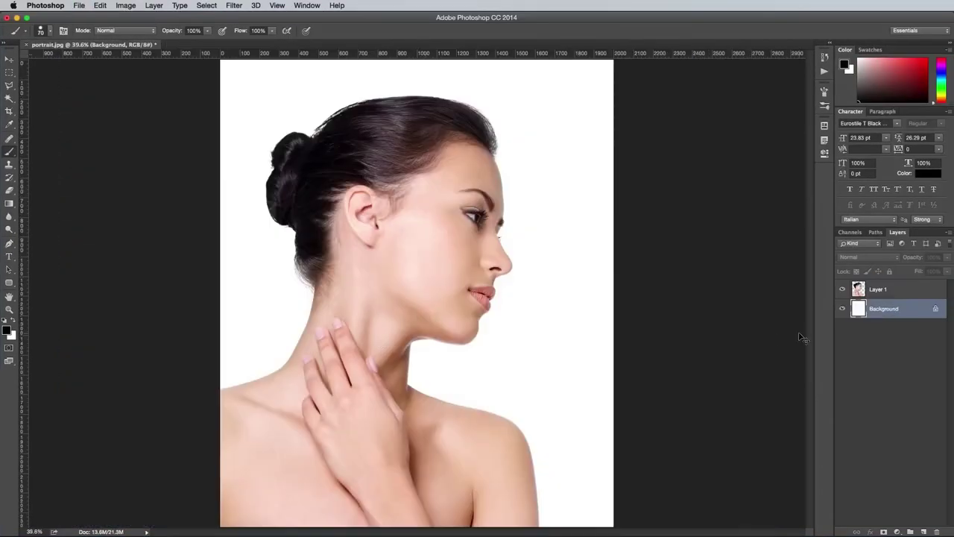
# Paste the landscape above the woman's layer, mask it to her silhouette, and unlink the mask.
pyautogui.hotkey('ctrl', 'v')
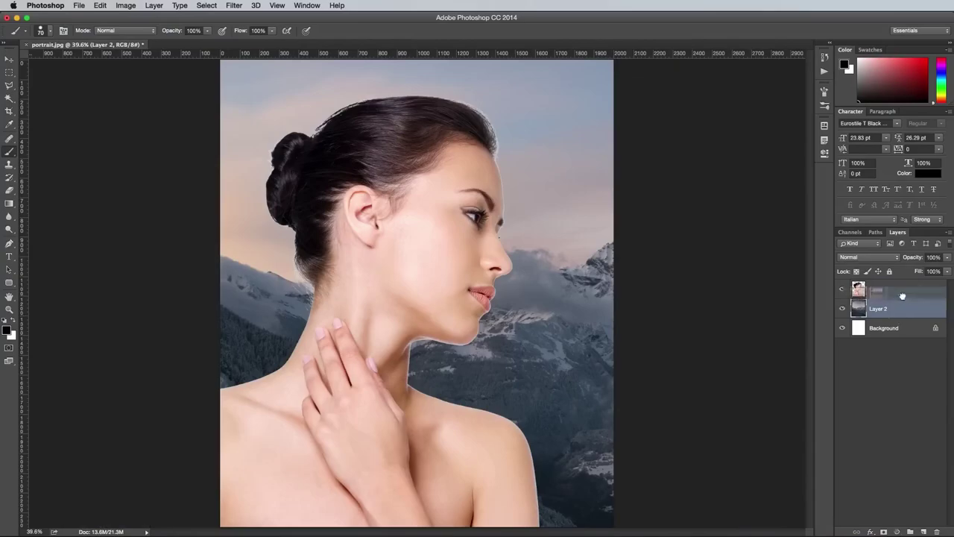
pyautogui.moveTo(903, 302); pyautogui.dragTo(904, 289)
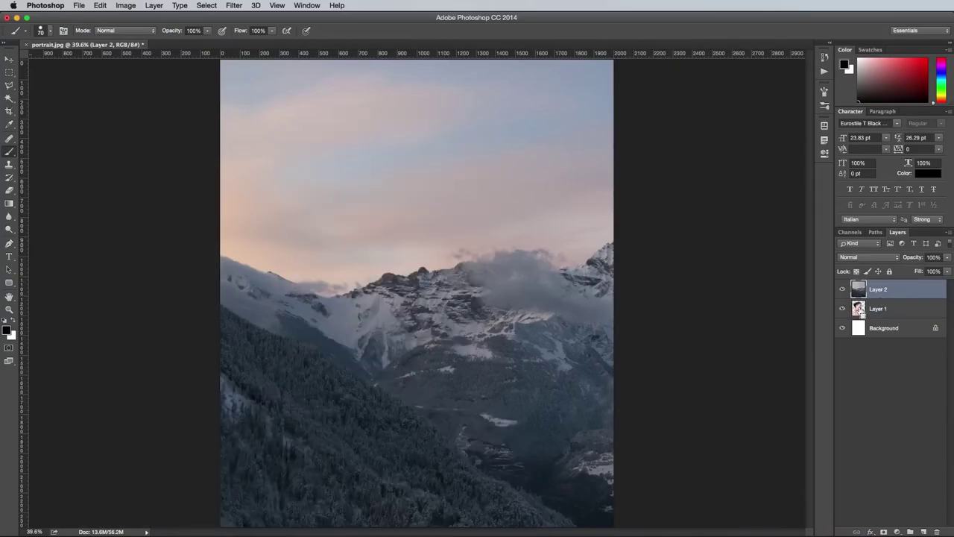
pyautogui.keyDown('ctrl'); pyautogui.click(859, 309); pyautogui.keyUp('ctrl')
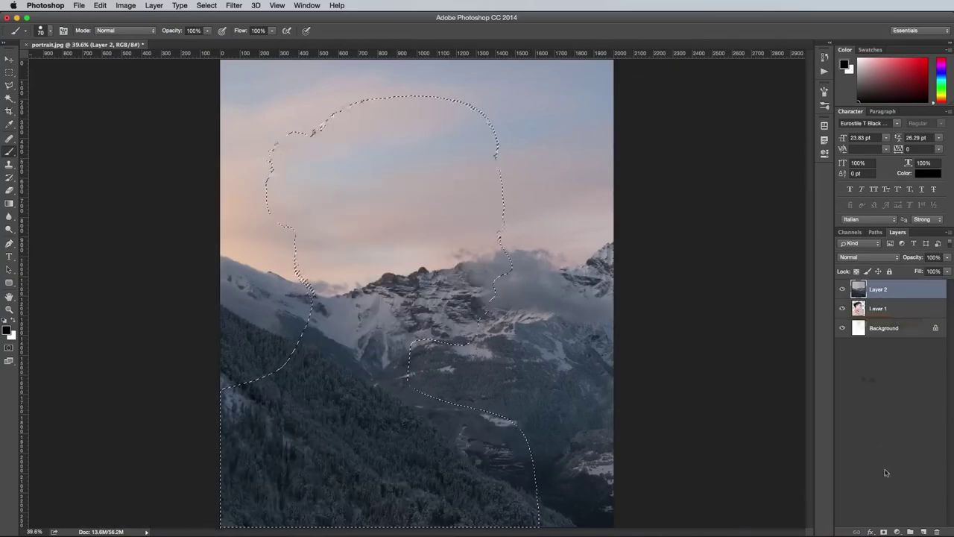
pyautogui.click(884, 532)
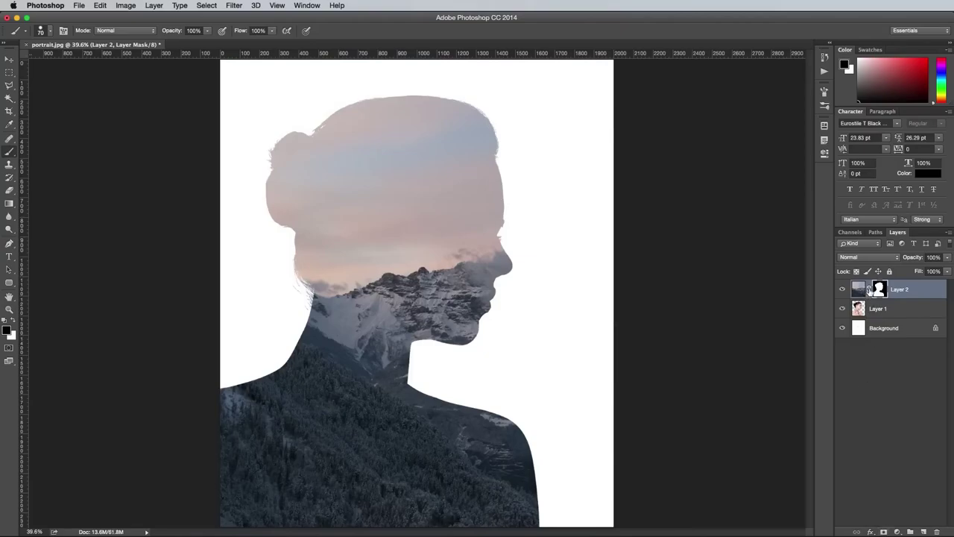
pyautogui.click(858, 292)
# Scale the landscape to about 84.5% and position the snowy peak across the face.
pyautogui.click(101, 6)
pyautogui.moveTo(116, 217)
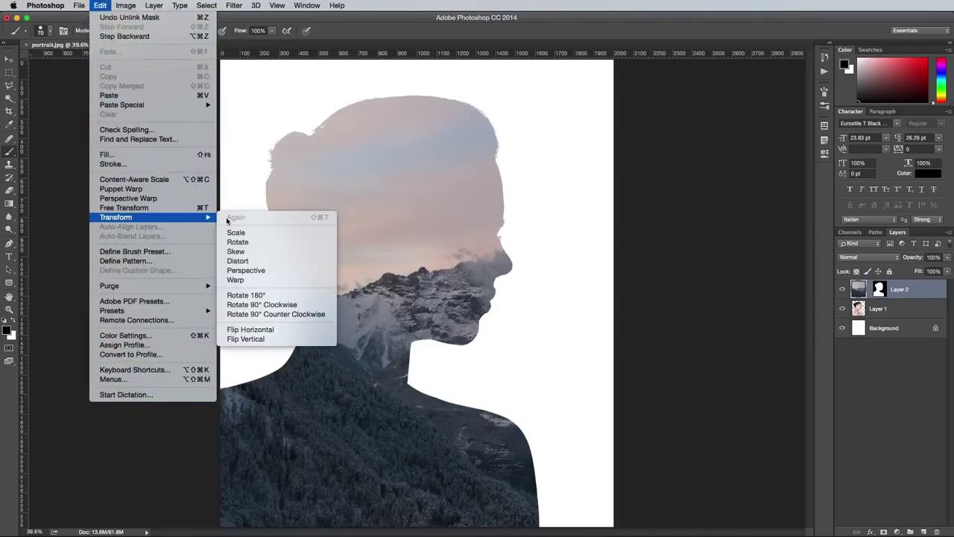
pyautogui.click(236, 232)
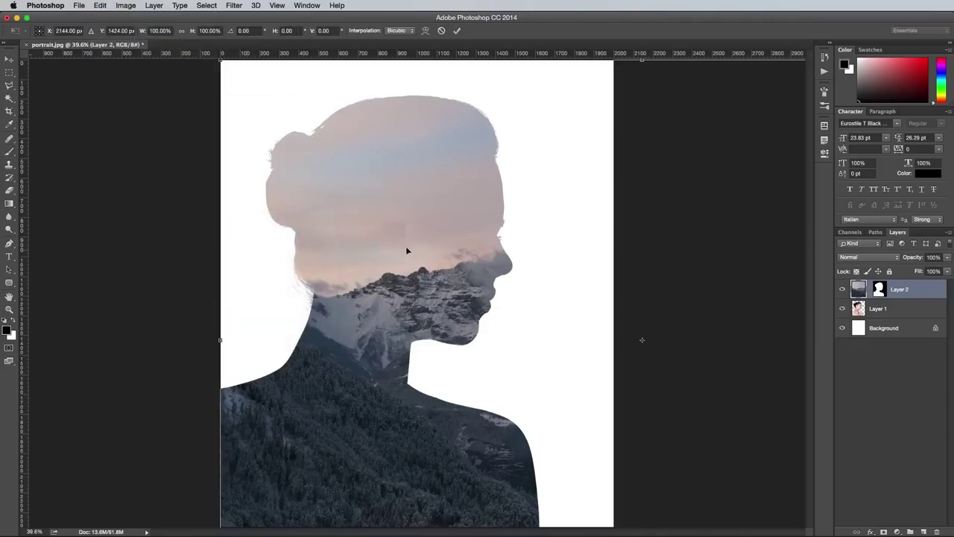
pyautogui.moveTo(418, 253); pyautogui.dragTo(262, 224)
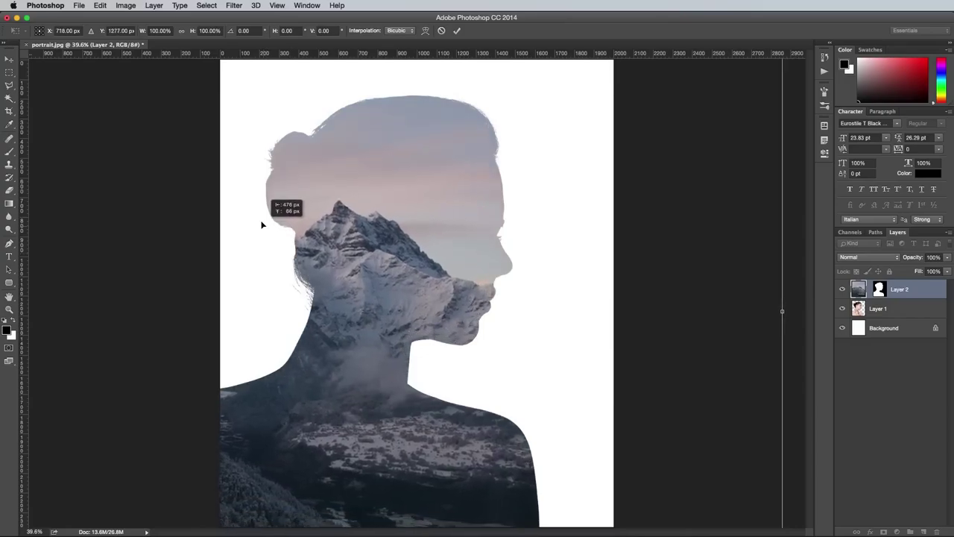
pyautogui.moveTo(262, 224); pyautogui.dragTo(377, 245)
pyautogui.hotkey('ctrl', '-')
pyautogui.hotkey('ctrl', '-')
pyautogui.moveTo(128, 486); pyautogui.dragTo(179, 444)
pyautogui.moveTo(330, 361); pyautogui.dragTo(383, 343)
pyautogui.press('Return')
pyautogui.hotkey('ctrl', '0')
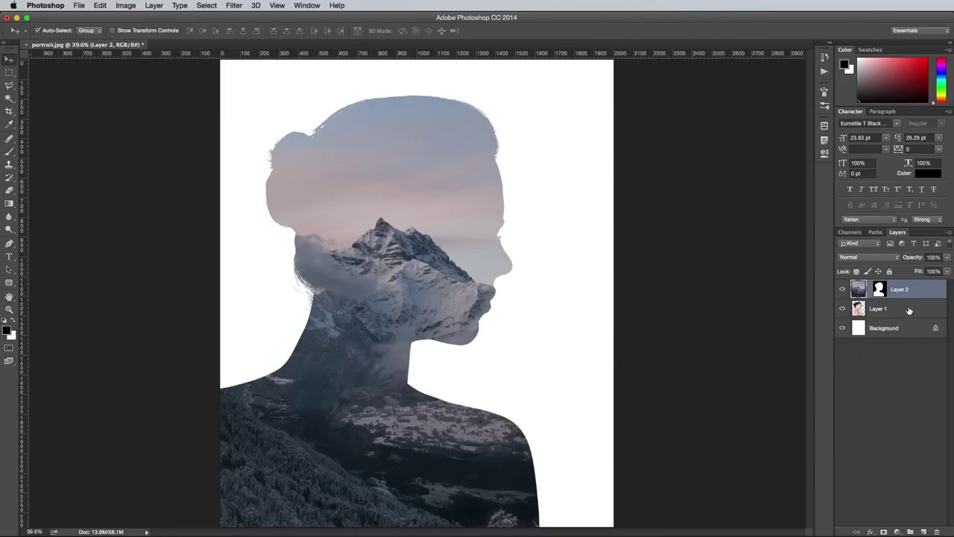
pyautogui.click(904, 311)
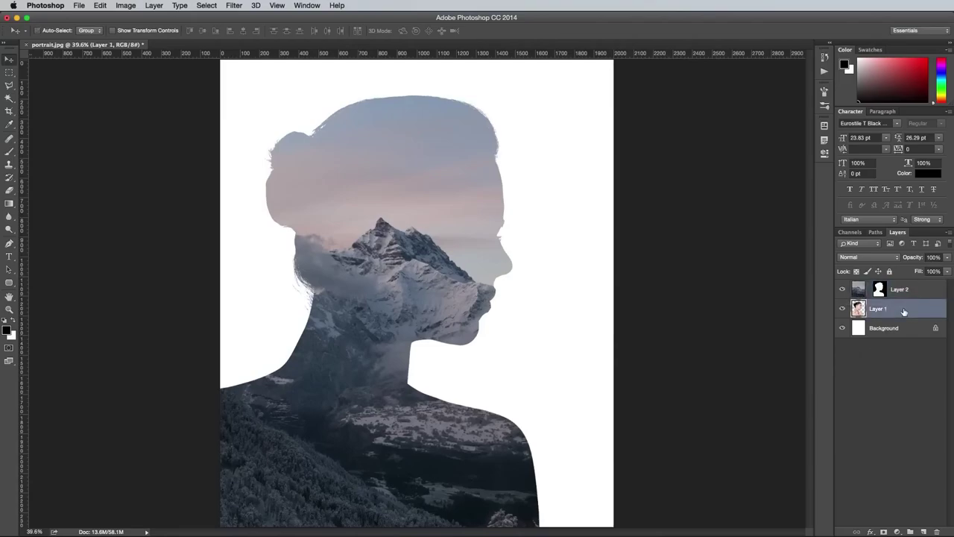
# Duplicate the portrait layer to the top, desaturate it, set it to Multiply, and add a mask.
pyautogui.hotkey('ctrl', 'j')
pyautogui.moveTo(908, 311); pyautogui.dragTo(908, 289)
pyautogui.click(123, 5)
pyautogui.moveTo(142, 33)
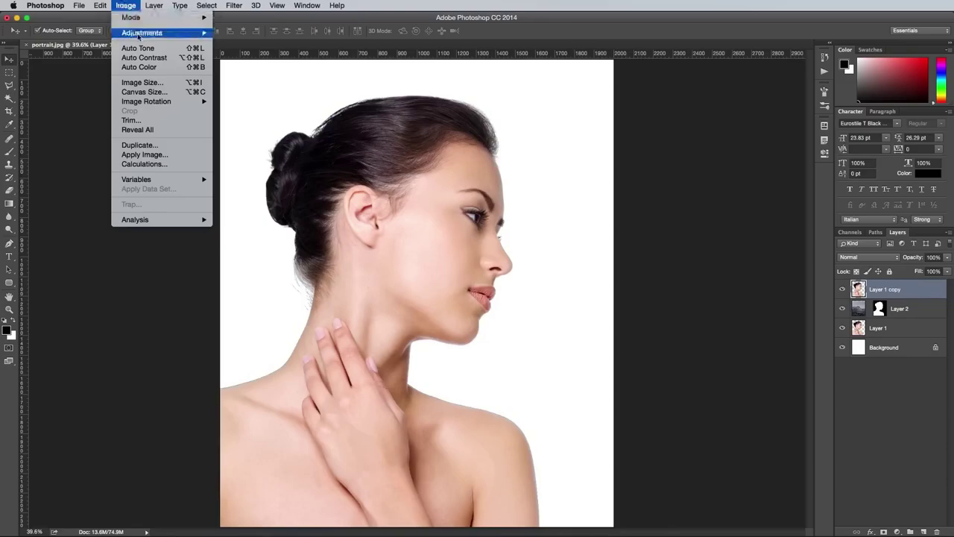
pyautogui.click(240, 227)
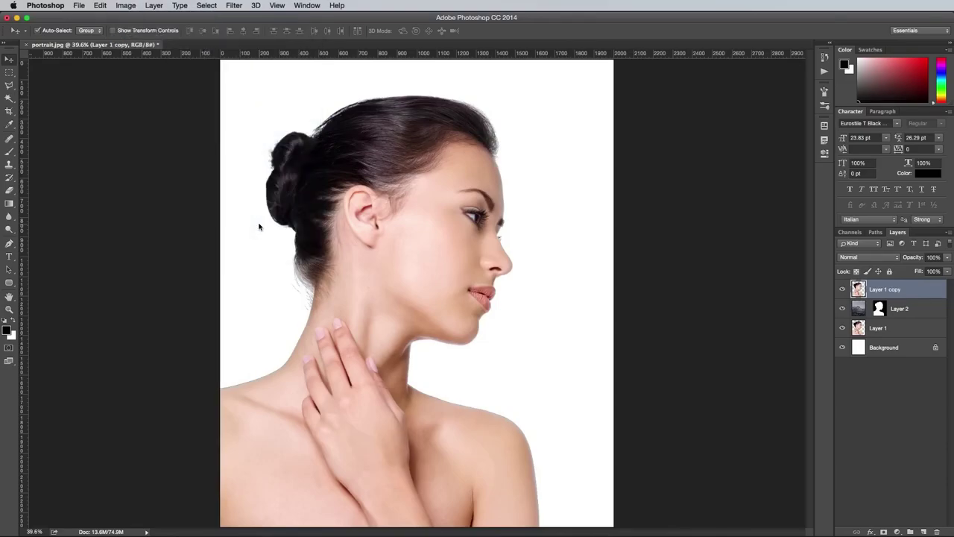
pyautogui.click(861, 256)
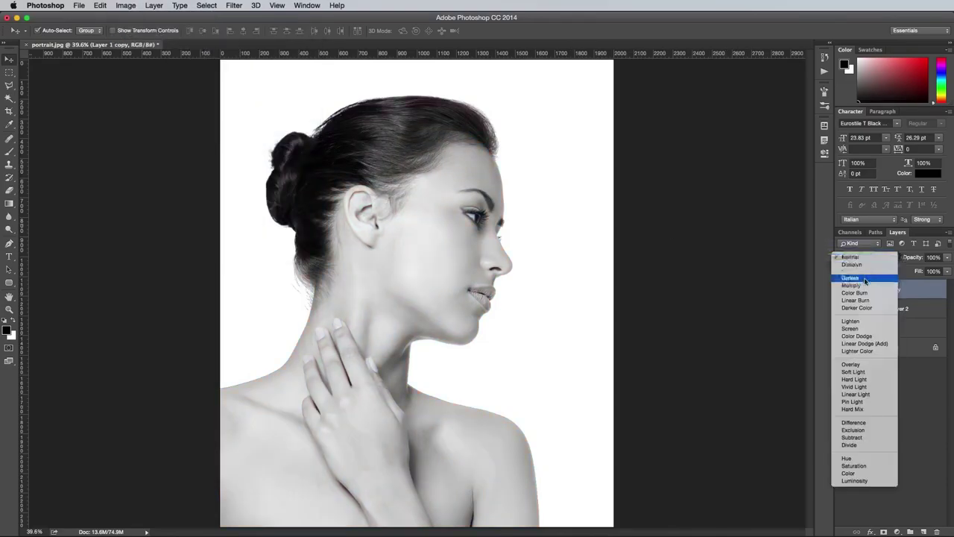
pyautogui.click(865, 287)
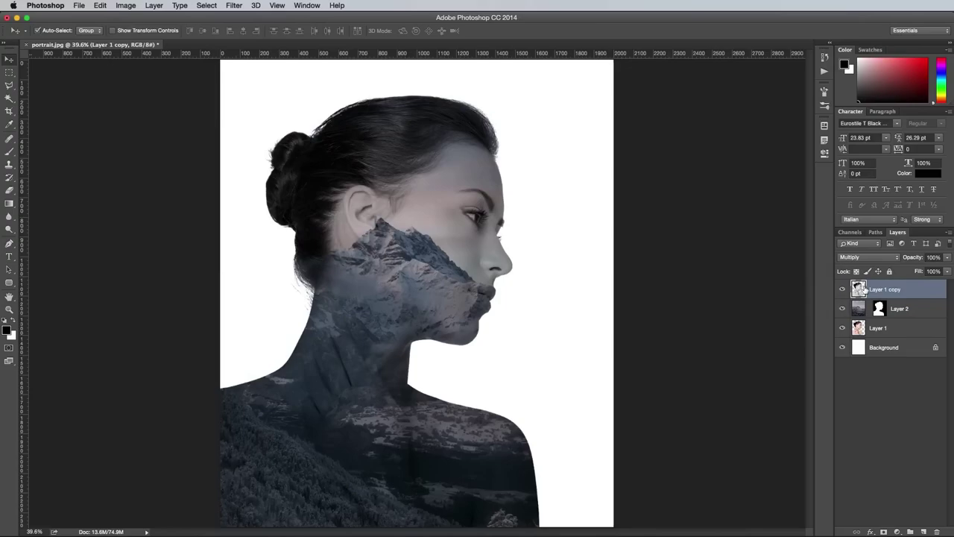
pyautogui.click(885, 532)
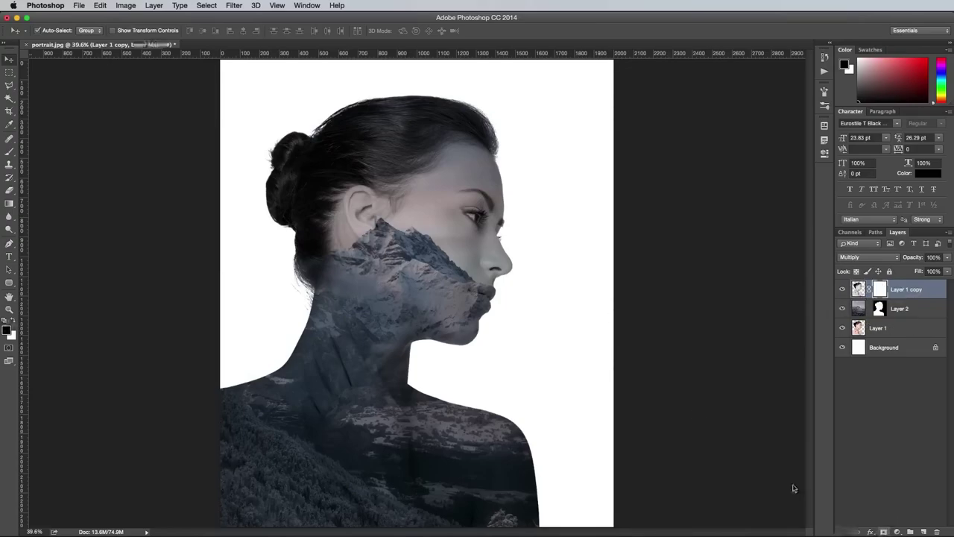
# With a soft 700 px black brush, mask the face copy off the hair, neck and shoulder.
pyautogui.press('b')
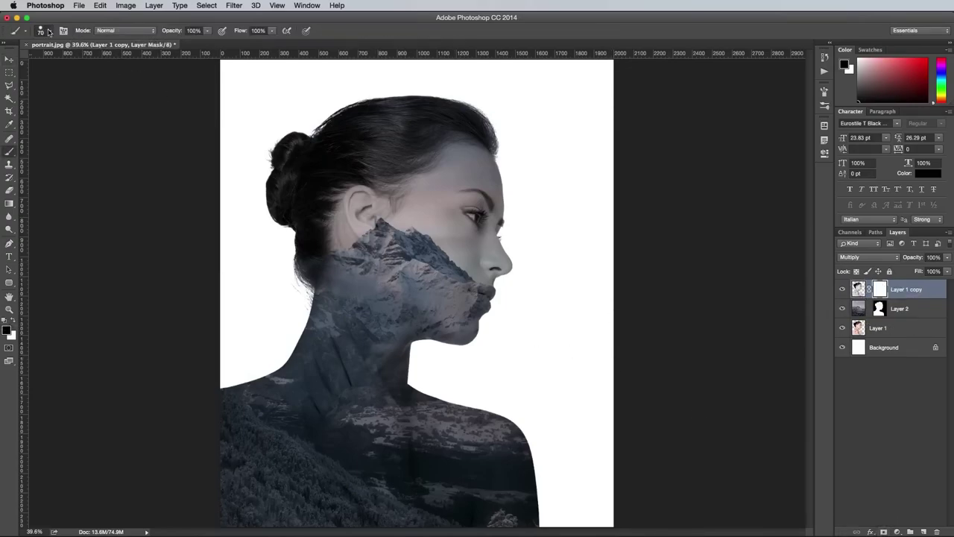
pyautogui.click(48, 31)
pyautogui.moveTo(76, 80); pyautogui.dragTo(52, 85)
pyautogui.click(358, 34)
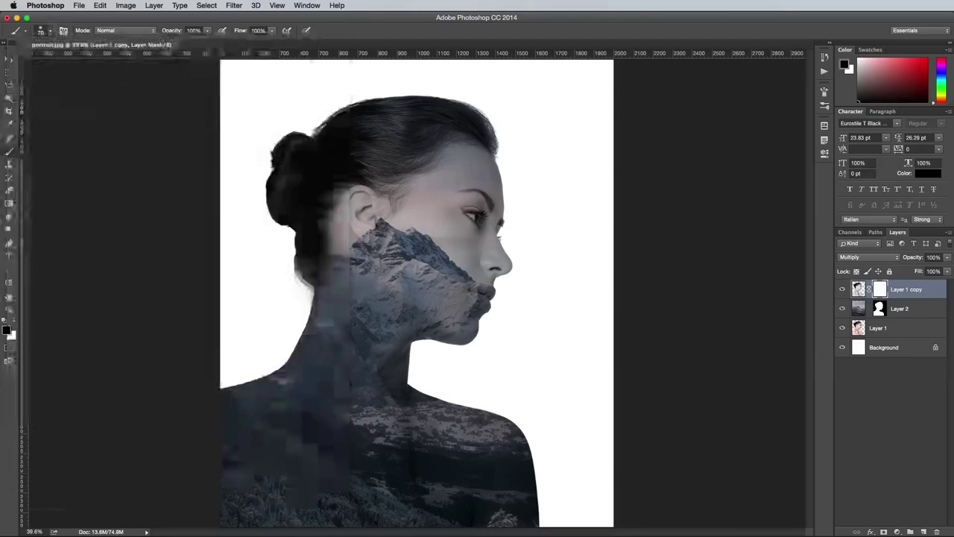
pyautogui.press(']')
pyautogui.press(']')
pyautogui.press(']')
pyautogui.press(']')
pyautogui.press(']')
pyautogui.press(']')
pyautogui.moveTo(350, 156)
pyautogui.mouseDown()
pyautogui.moveTo(276, 159)
pyautogui.moveTo(315, 96)
pyautogui.moveTo(492, 124)
pyautogui.moveTo(340, 149)
pyautogui.moveTo(366, 169)
pyautogui.moveTo(288, 208)
pyautogui.moveTo(256, 351)
pyautogui.mouseUp()
pyautogui.moveTo(257, 414)
pyautogui.mouseDown()
pyautogui.moveTo(343, 477)
pyautogui.moveTo(287, 362)
pyautogui.moveTo(313, 418)
pyautogui.moveTo(465, 499)
pyautogui.mouseUp()
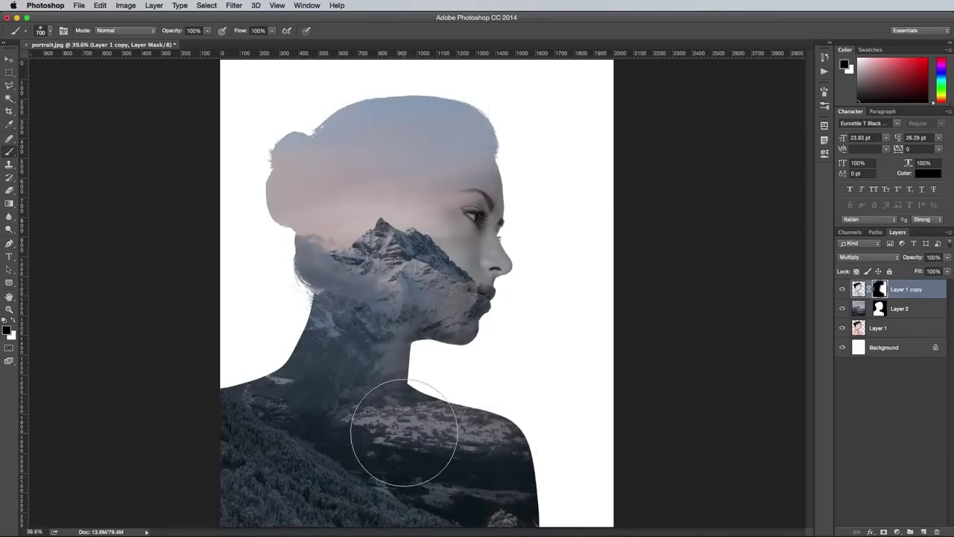
# Lower the face copy's opacity to 65%.
pyautogui.click(945, 260)
pyautogui.moveTo(937, 268); pyautogui.dragTo(930, 270)
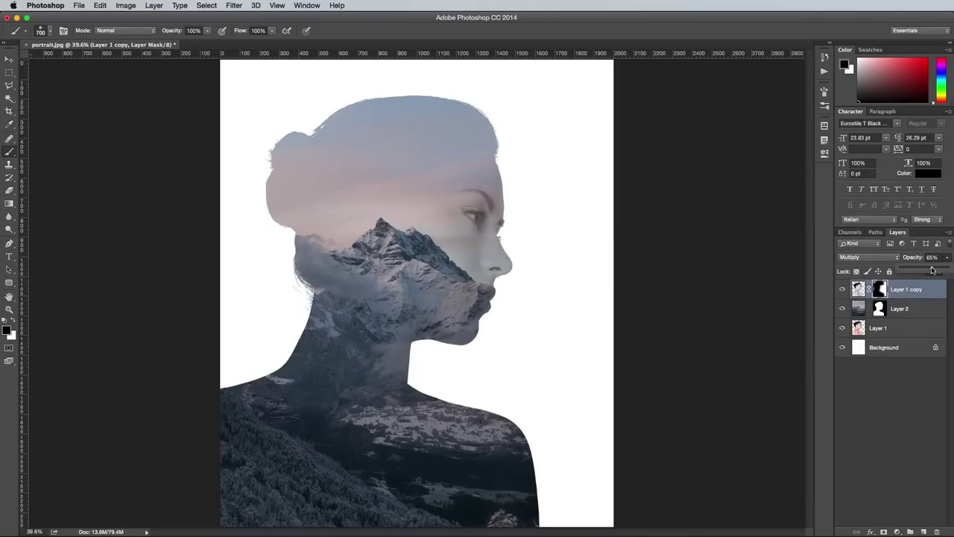
pyautogui.moveTo(937, 270); pyautogui.dragTo(937, 270)
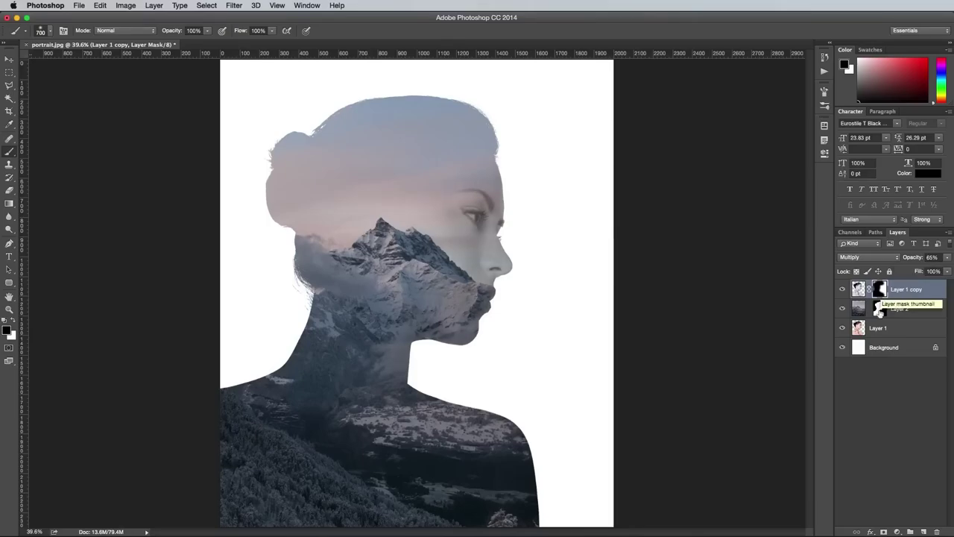
pyautogui.click(865, 385)
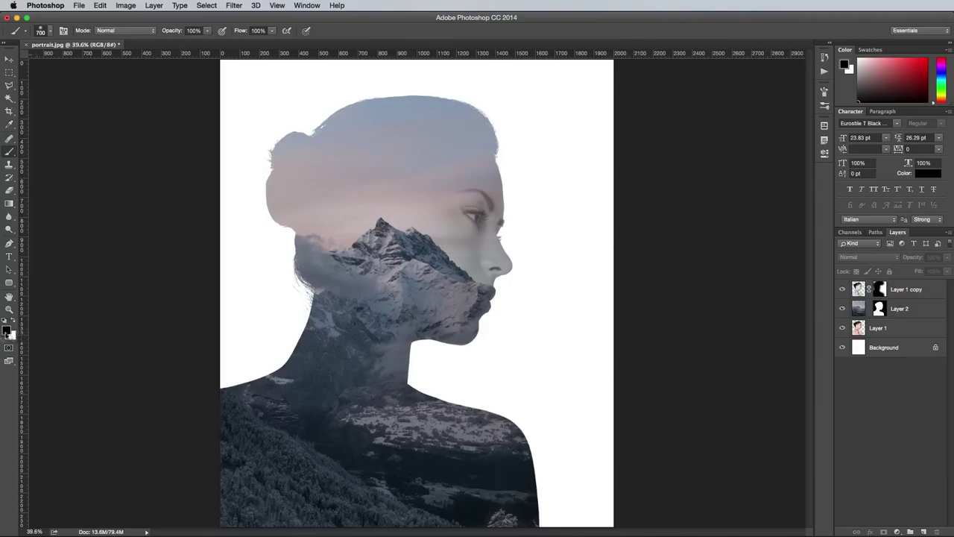
# Sample a blue-grey from the image and lighten it into a pale foreground colour.
pyautogui.click(6, 328)
pyautogui.click(431, 100)
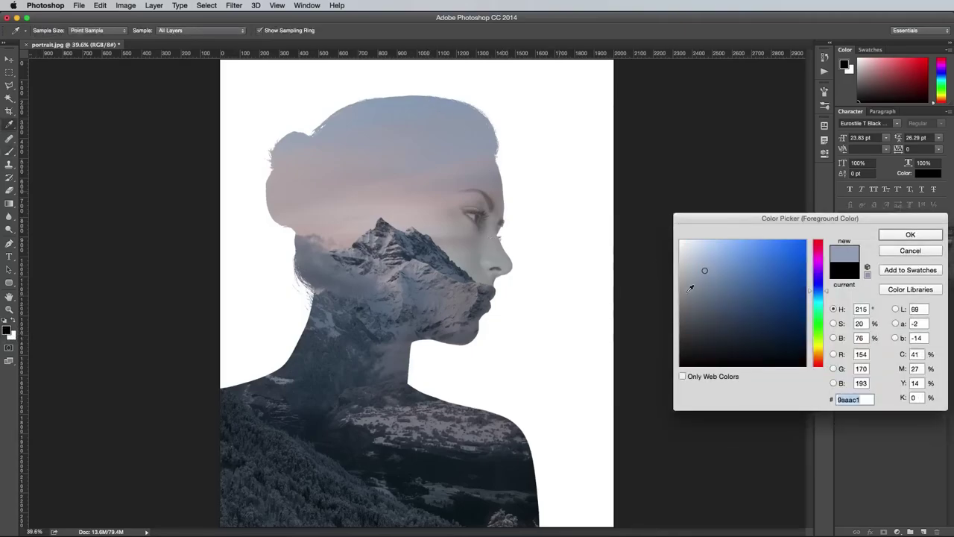
pyautogui.moveTo(697, 260); pyautogui.dragTo(686, 252)
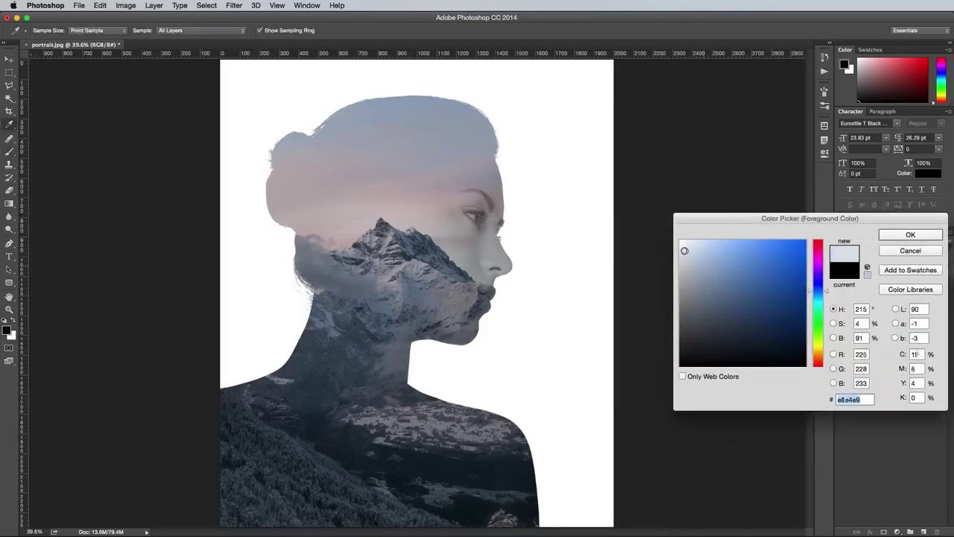
pyautogui.click(926, 237)
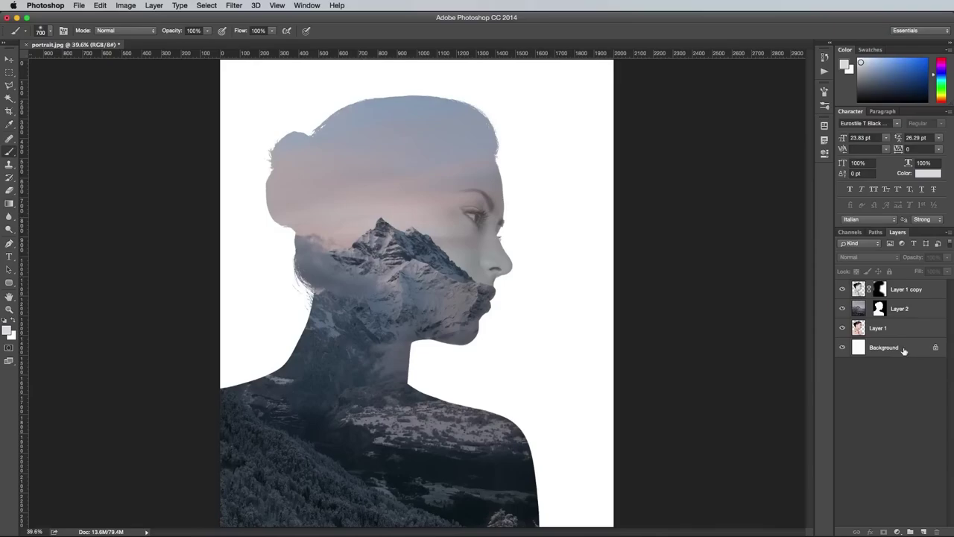
# Fill the Background with the pale blue-grey and paste the mountain photo as the top layer.
pyautogui.click(885, 348)
pyautogui.hotkey('alt', 'BackSpace')
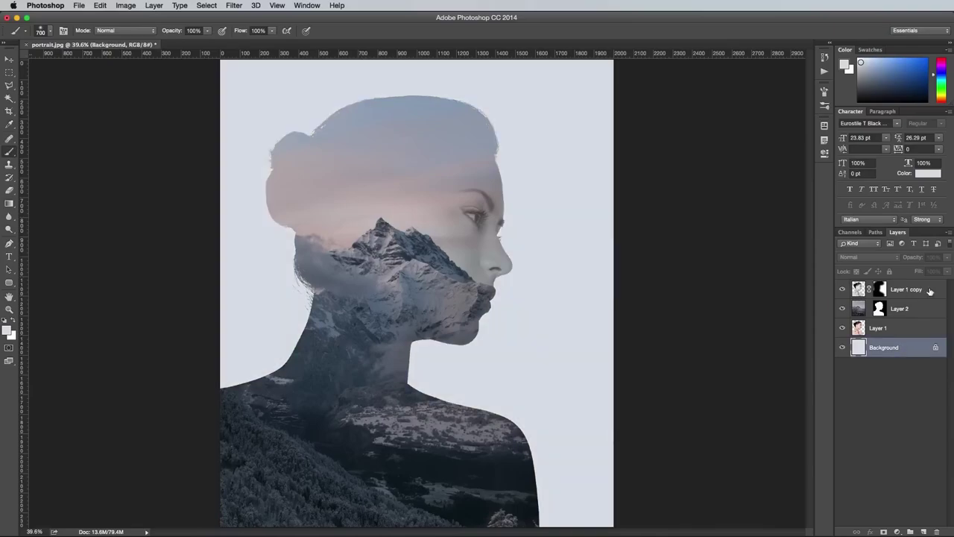
pyautogui.hotkey('ctrl', 'v')
pyautogui.moveTo(918, 354); pyautogui.dragTo(917, 283)
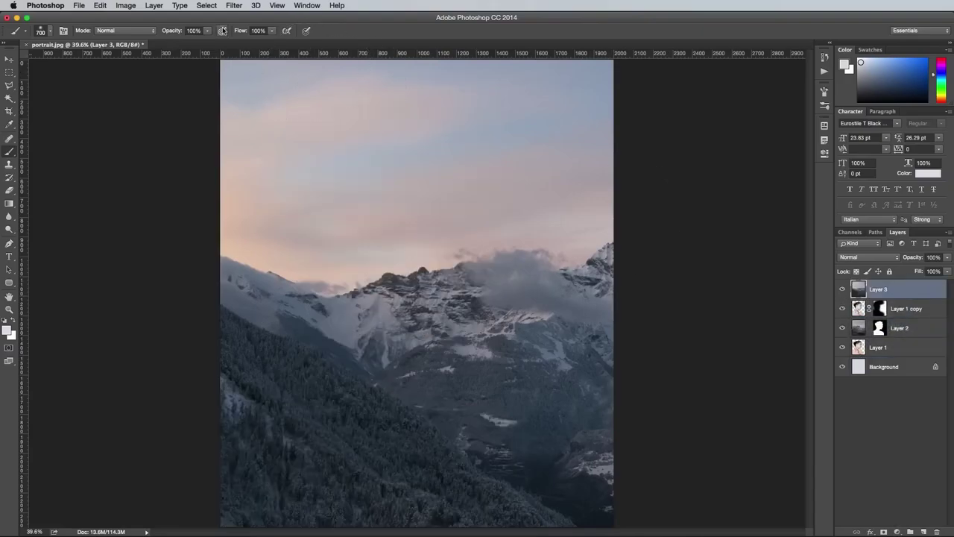
# Apply a 250 px Gaussian Blur to the top mountain layer.
pyautogui.click(233, 5)
pyautogui.moveTo(238, 124)
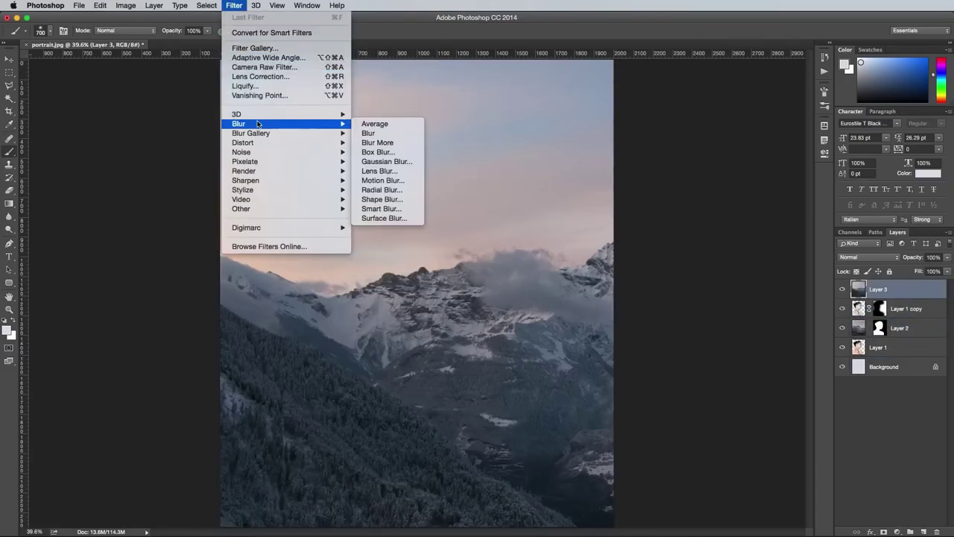
pyautogui.click(384, 161)
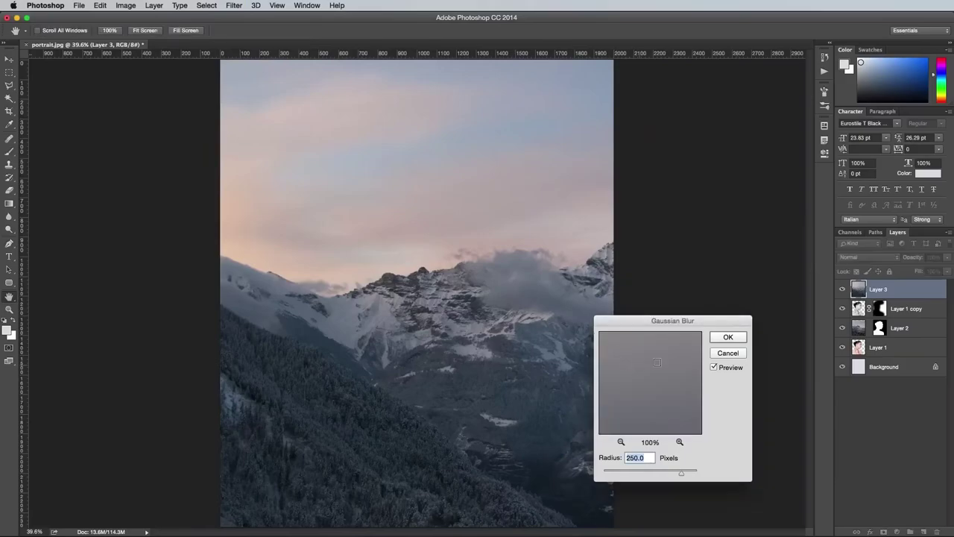
pyautogui.click(727, 338)
# Add a mask to the blurred layer and paint black over the figure to reveal the portrait.
pyautogui.press('b')
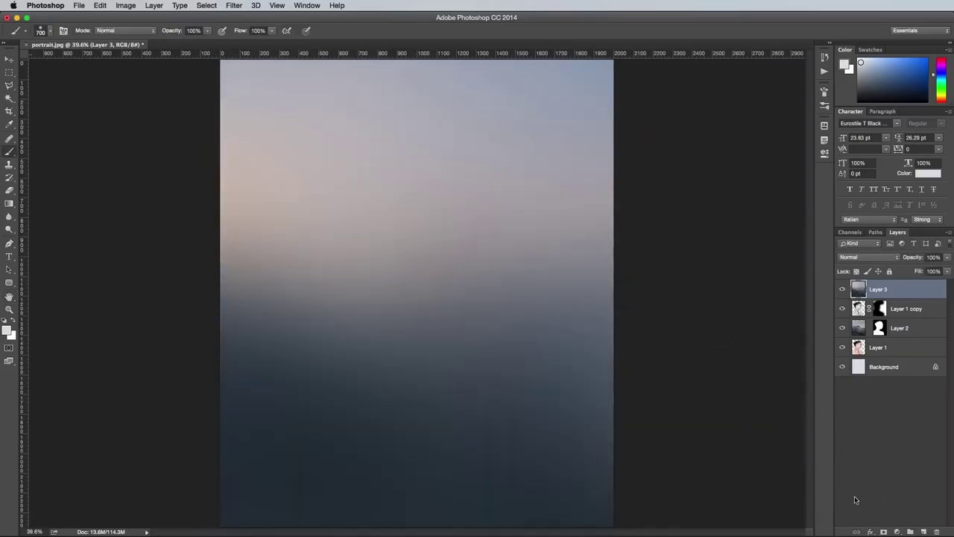
pyautogui.click(883, 532)
pyautogui.press('x')
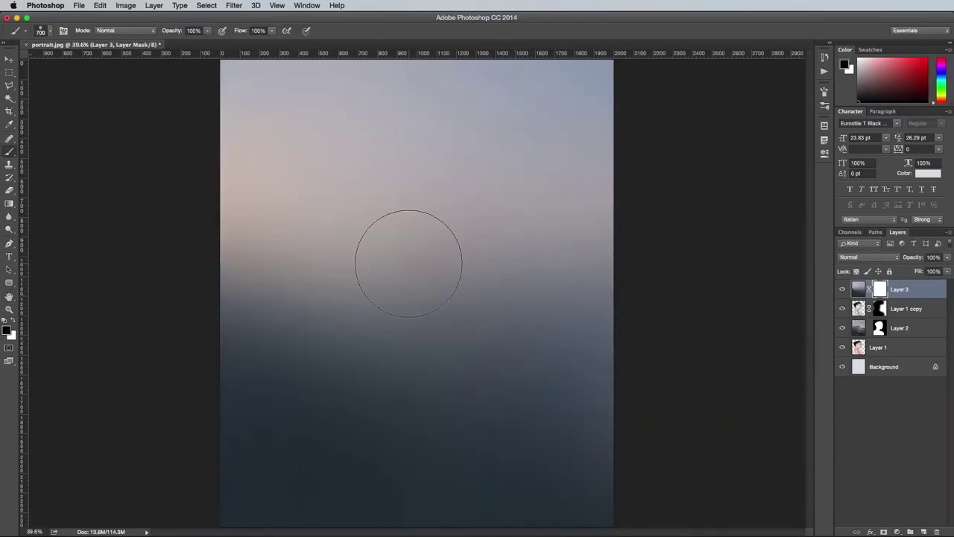
pyautogui.moveTo(399, 254)
pyautogui.mouseDown()
pyautogui.moveTo(373, 251)
pyautogui.moveTo(403, 449)
pyautogui.moveTo(331, 426)
pyautogui.moveTo(350, 388)
pyautogui.moveTo(415, 383)
pyautogui.moveTo(398, 231)
pyautogui.mouseUp()
pyautogui.press(']')
pyautogui.press(']')
pyautogui.press(']')
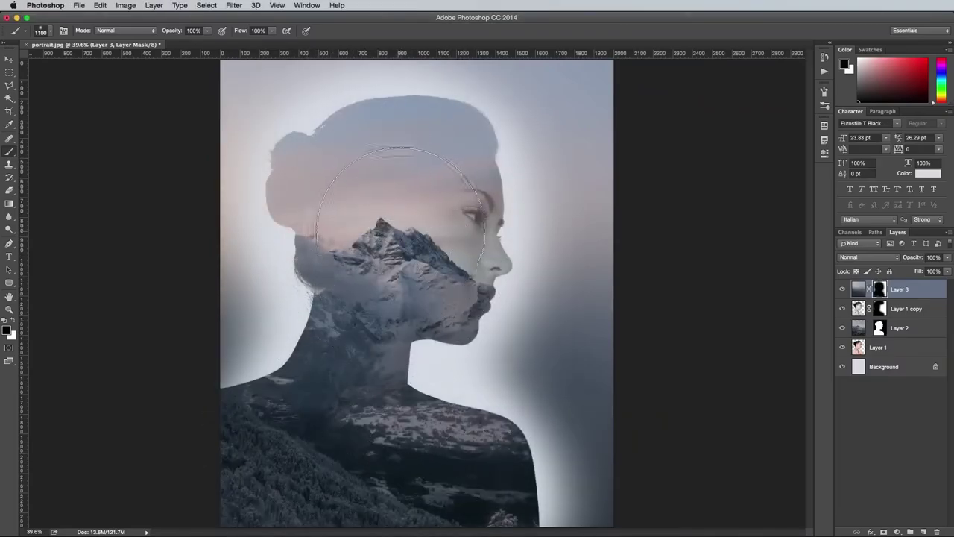
# Set the blurred layer's opacity to 17%.
pyautogui.click(949, 258)
pyautogui.moveTo(908, 269); pyautogui.dragTo(910, 270)
pyautogui.press('Return')
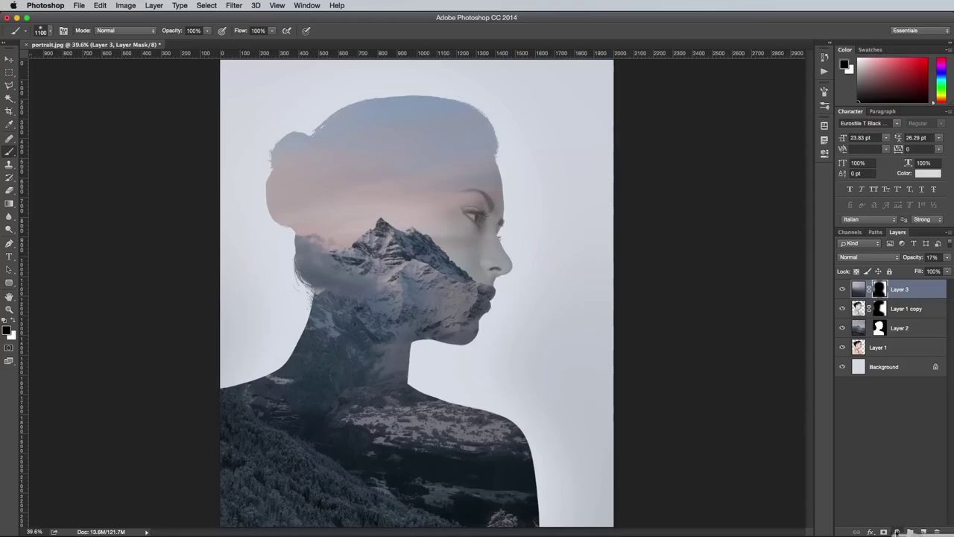
# Add a Levels adjustment on top with input levels 6, 0.93 and 240.
pyautogui.click(897, 532)
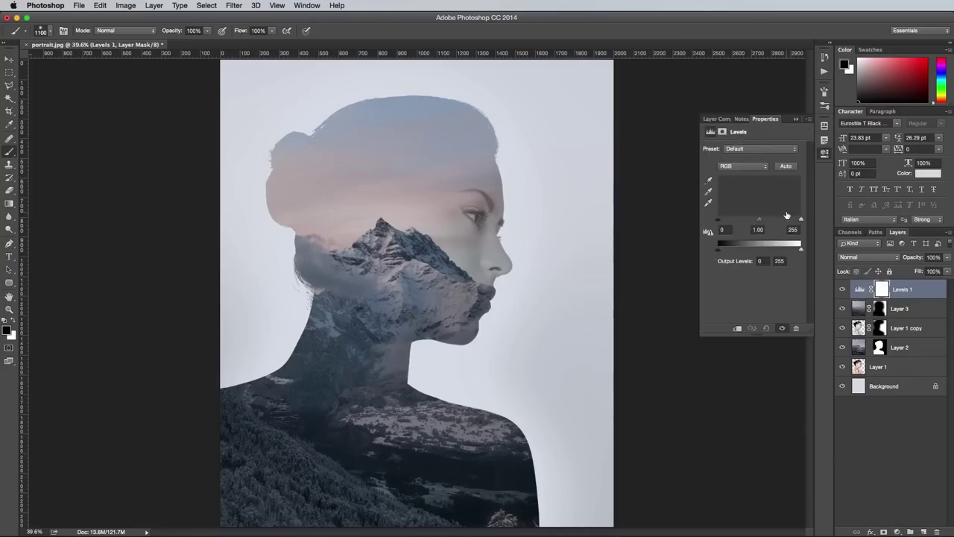
pyautogui.moveTo(801, 220); pyautogui.dragTo(795, 220)
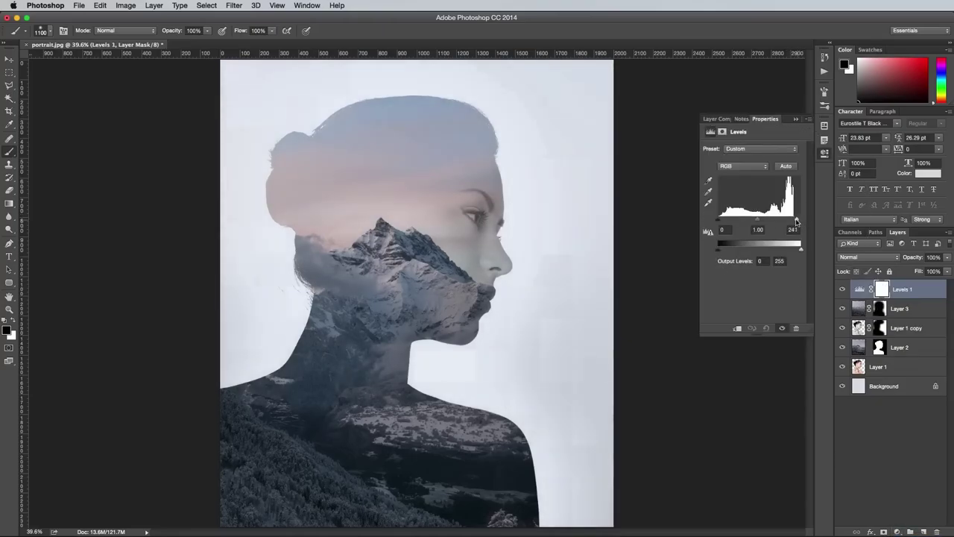
pyautogui.moveTo(719, 220); pyautogui.dragTo(721, 220)
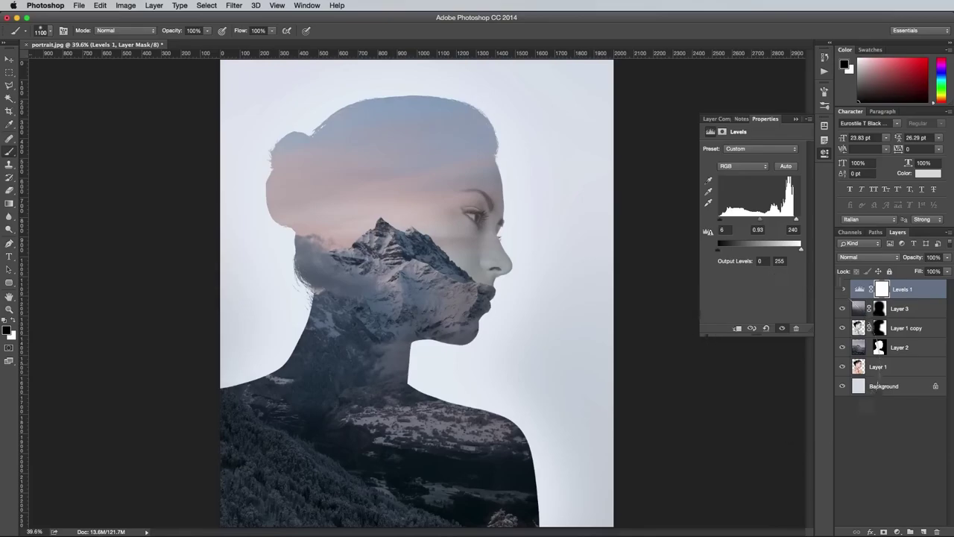
pyautogui.click(825, 153)
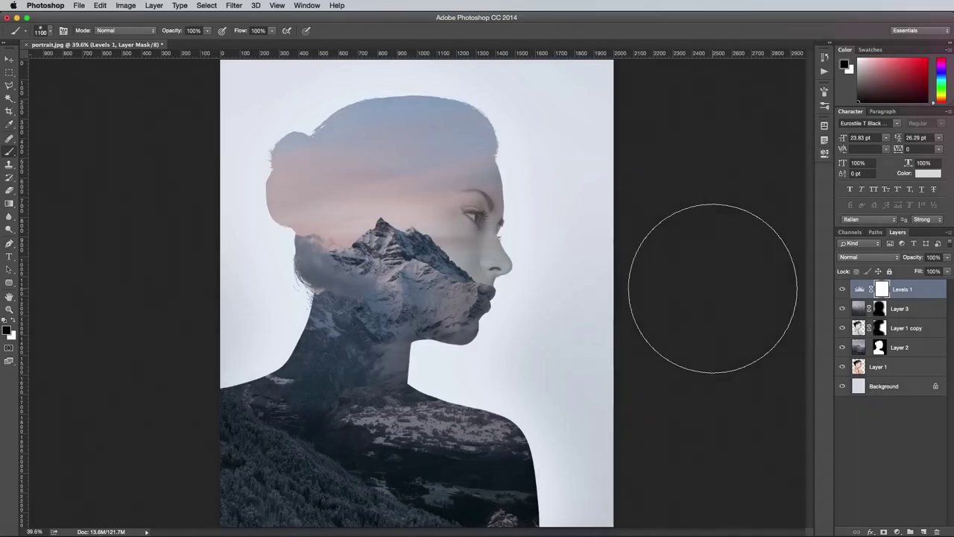